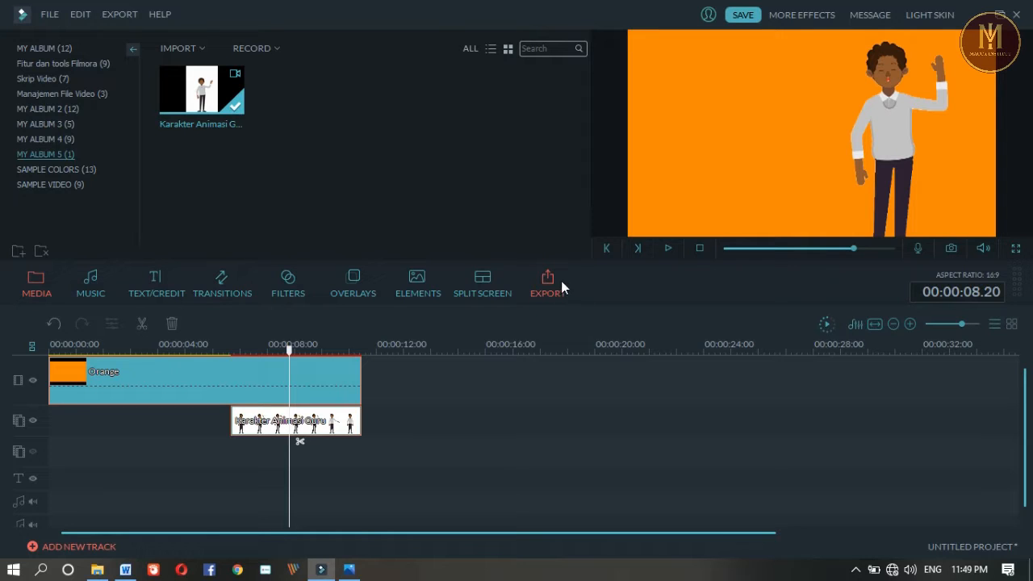
Step: Open the export settings for the project and try the MP4 and MP3 output formats
{"action": "left_click", "coordinate": [547, 286]}
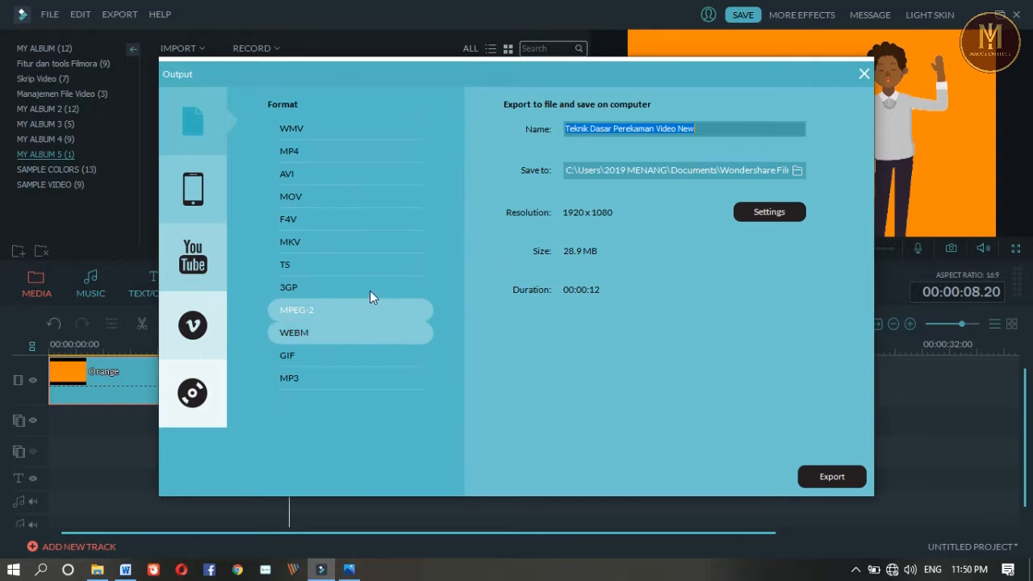
{"action": "left_click", "coordinate": [330, 152]}
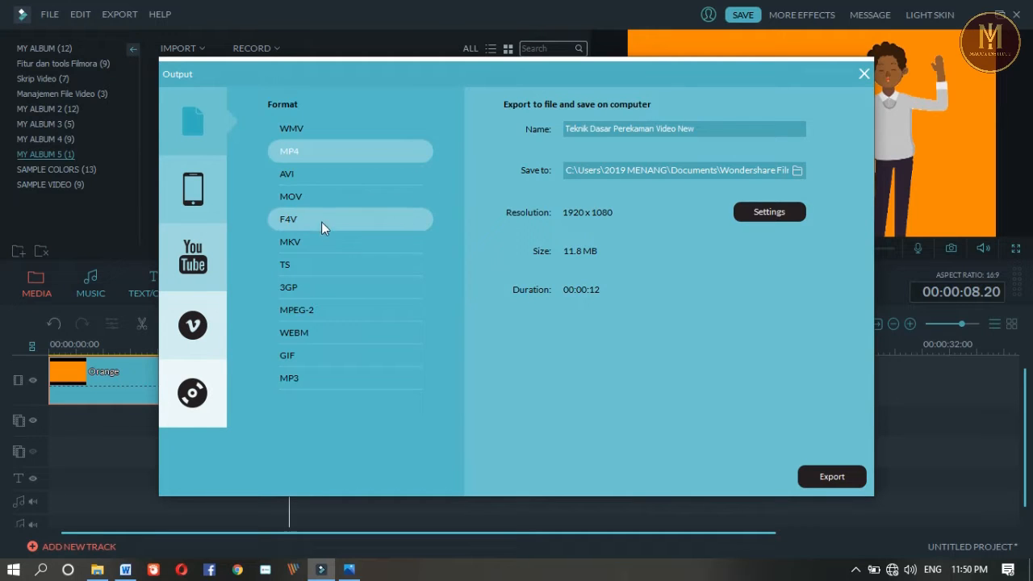
{"action": "left_click", "coordinate": [301, 386]}
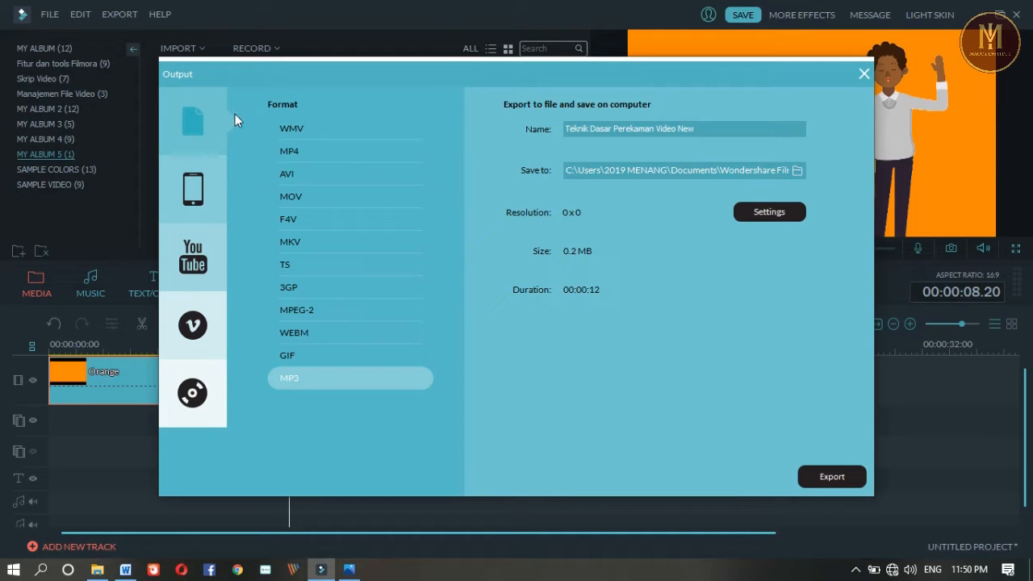
Step: Review the export options for devices, YouTube, Vimeo and DVD
{"action": "left_click", "coordinate": [200, 176]}
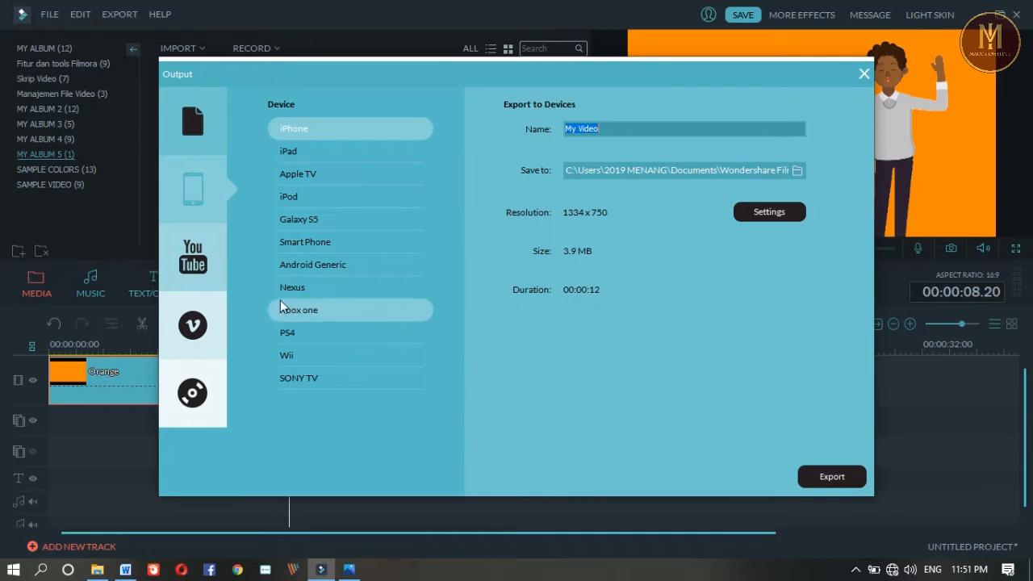
{"action": "left_click", "coordinate": [200, 266]}
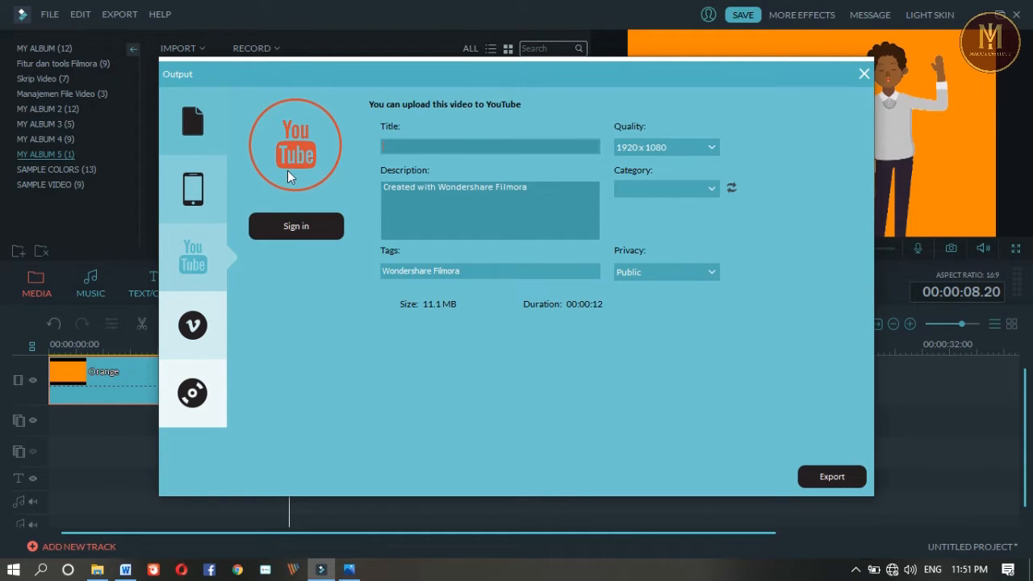
{"action": "left_click", "coordinate": [214, 343]}
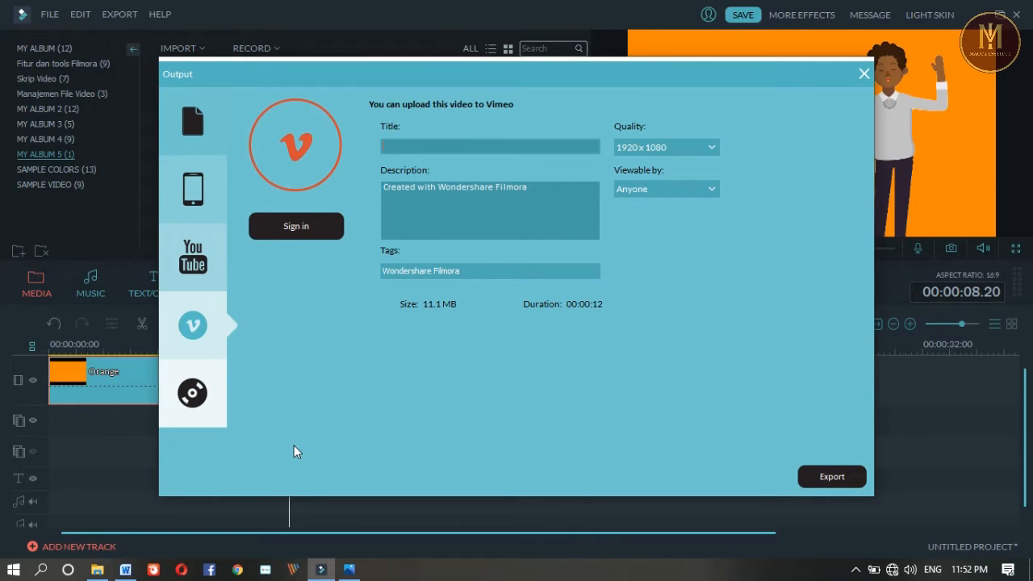
{"action": "left_click", "coordinate": [196, 397]}
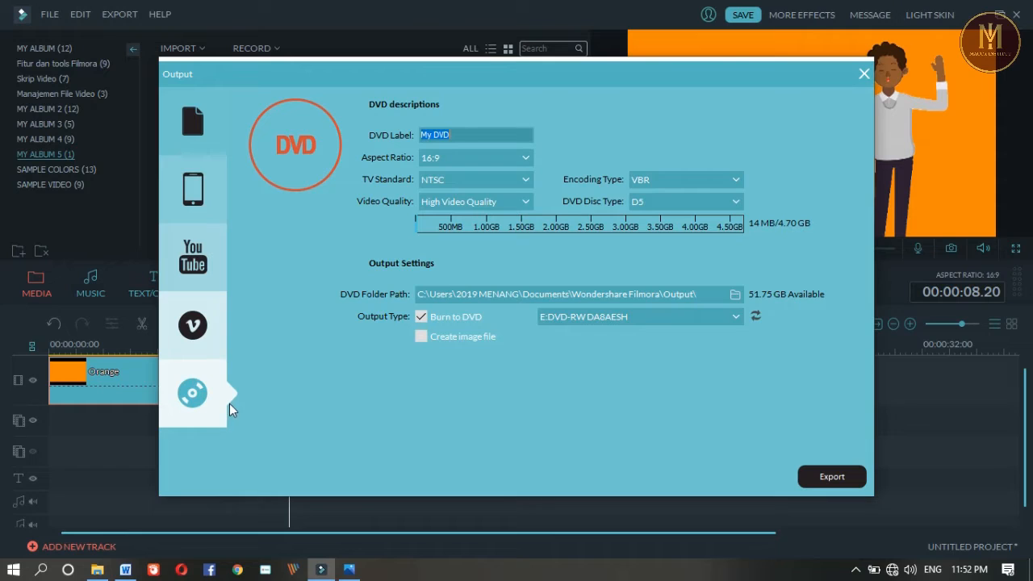
Step: Choose MP4 as the format for export to the computer and name the file "Video Pembelajaran Maccaa"
{"action": "left_click", "coordinate": [208, 119]}
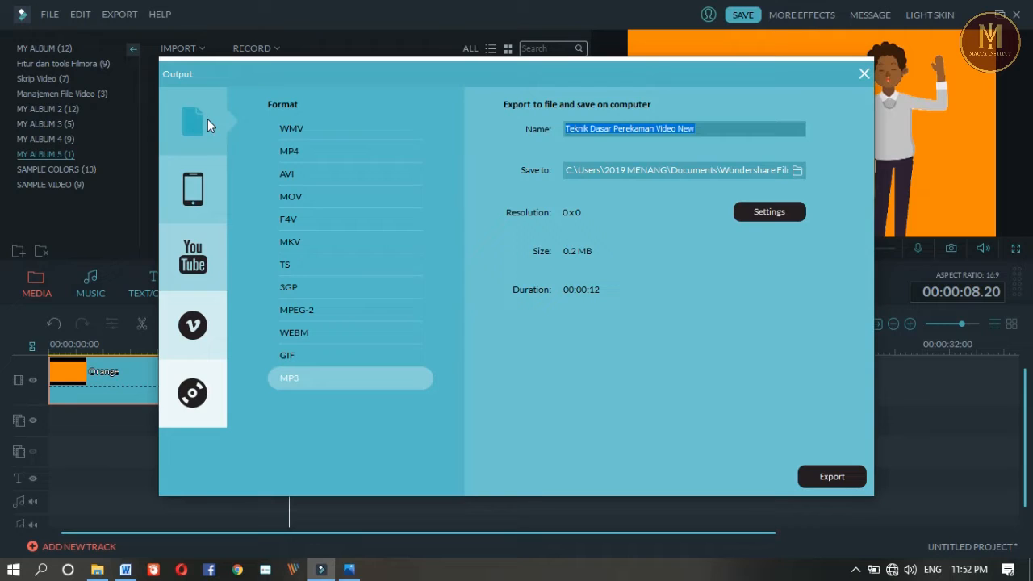
{"action": "left_click", "coordinate": [305, 153]}
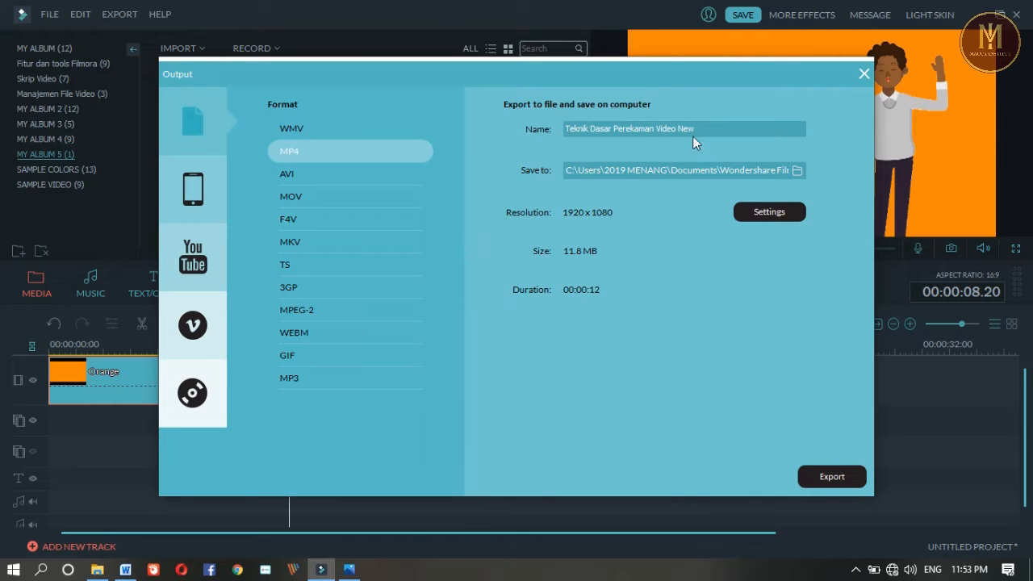
{"action": "left_click_drag", "start_coordinate": [711, 133], "coordinate": [557, 125]}
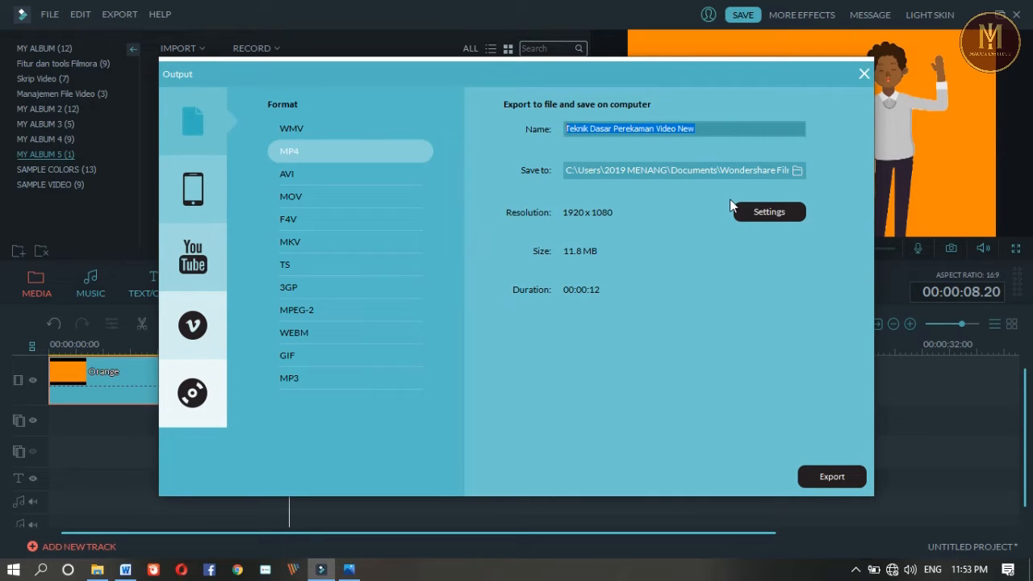
{"action": "type", "text": "Vide"}
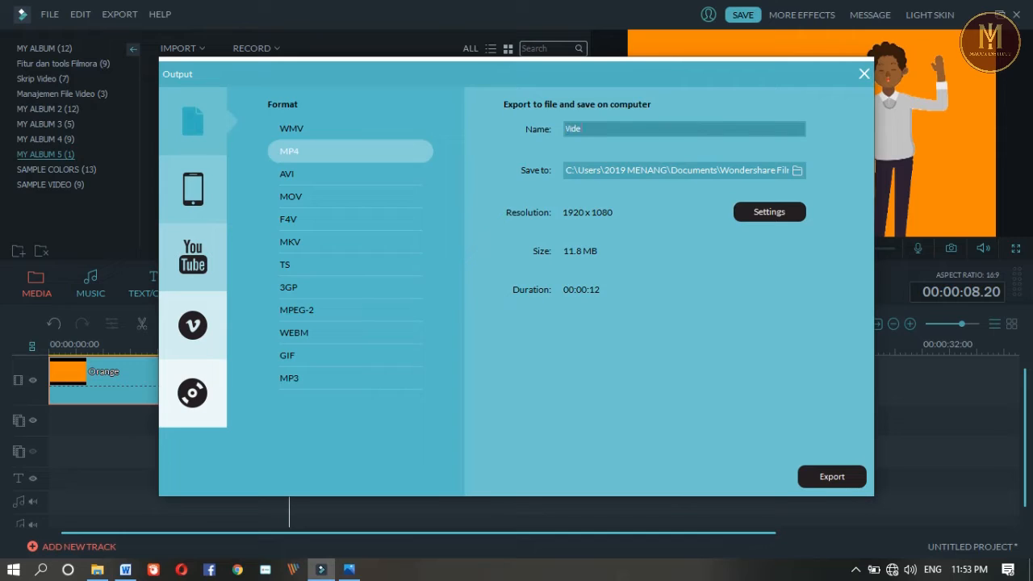
{"action": "type", "text": "o Pembelajaran Mavcaa"}
Step: Browse the folders available as the export's save location and keep the existing destination
{"action": "left_click", "coordinate": [797, 172]}
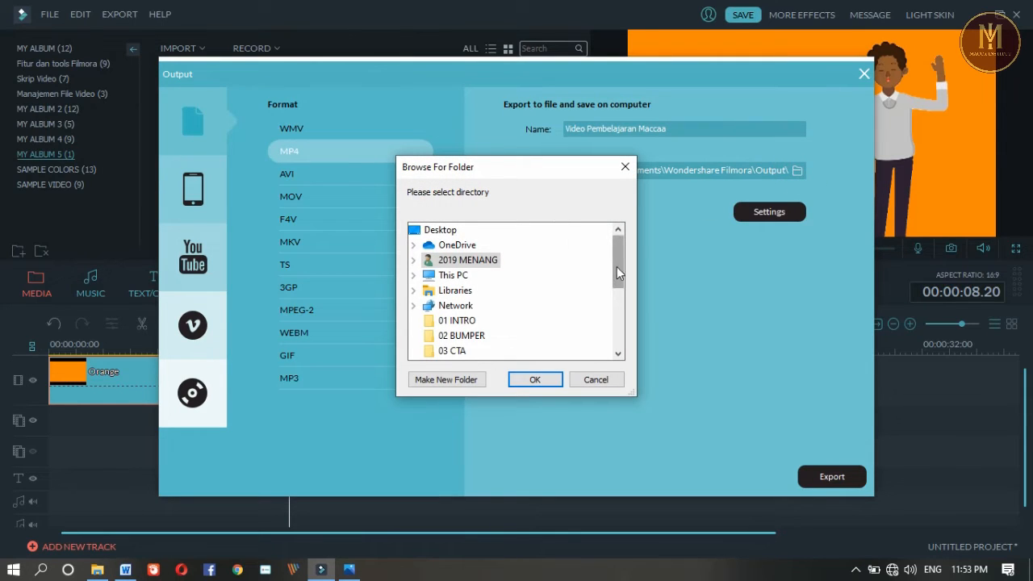
{"action": "mouse_move", "coordinate": [617, 266]}
{"action": "left_mouse_down"}
{"action": "mouse_move", "coordinate": [622, 320]}
{"action": "mouse_move", "coordinate": [627, 252]}
{"action": "mouse_move", "coordinate": [626, 314]}
{"action": "mouse_move", "coordinate": [613, 262]}
{"action": "left_mouse_up"}
{"action": "left_click", "coordinate": [414, 306]}
{"action": "left_click", "coordinate": [413, 290]}
{"action": "left_click", "coordinate": [596, 380]}
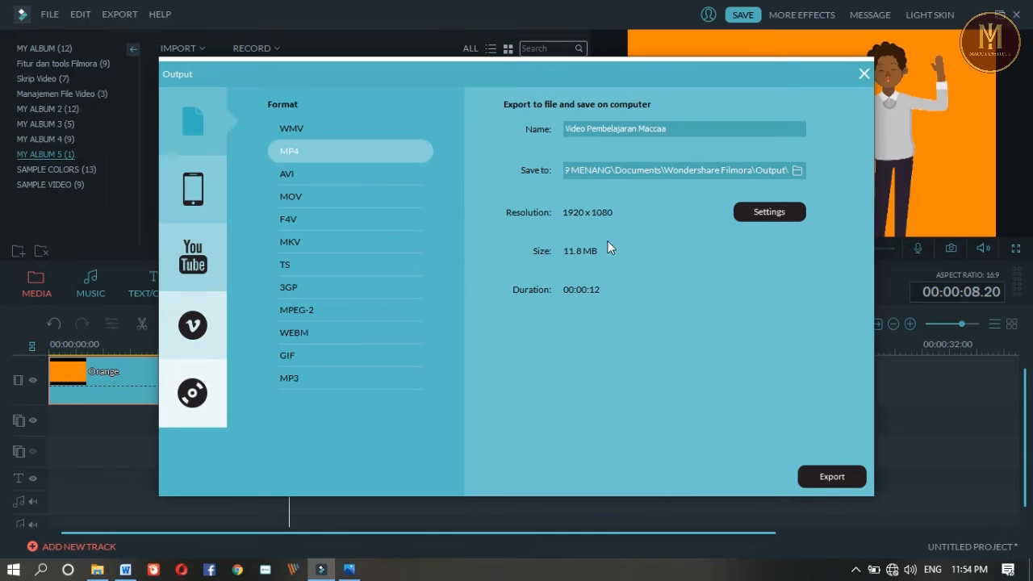
Step: Compare the quality presets in the MP4 encoding settings and set the quality to Best
{"action": "left_click", "coordinate": [767, 210]}
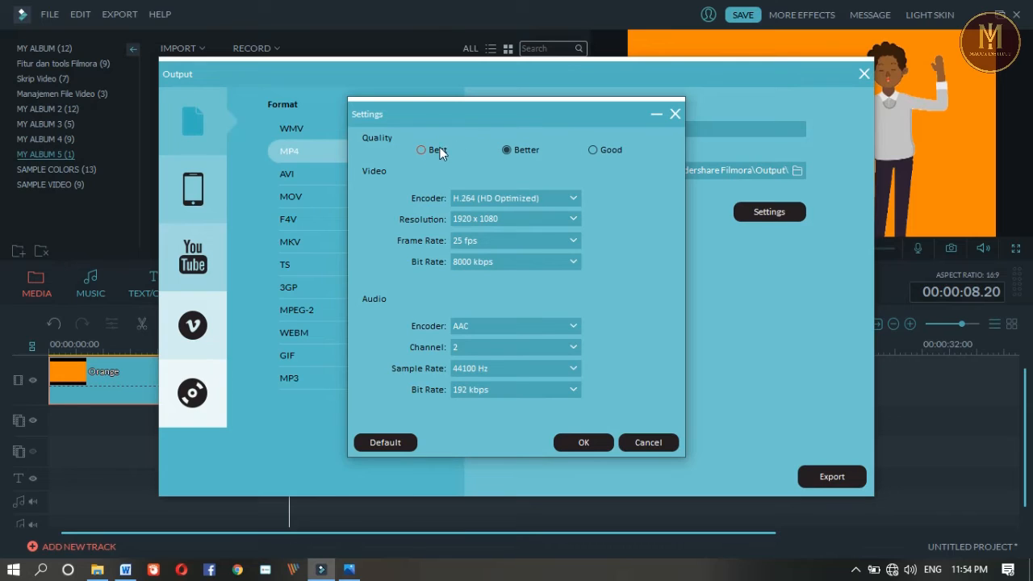
{"action": "left_click", "coordinate": [596, 151]}
{"action": "left_click", "coordinate": [525, 151]}
{"action": "left_click", "coordinate": [439, 151]}
Step: Check the available video encoders and set the video resolution to 1280 x 720
{"action": "left_click", "coordinate": [574, 202]}
{"action": "left_click", "coordinate": [574, 201]}
{"action": "left_click", "coordinate": [568, 221]}
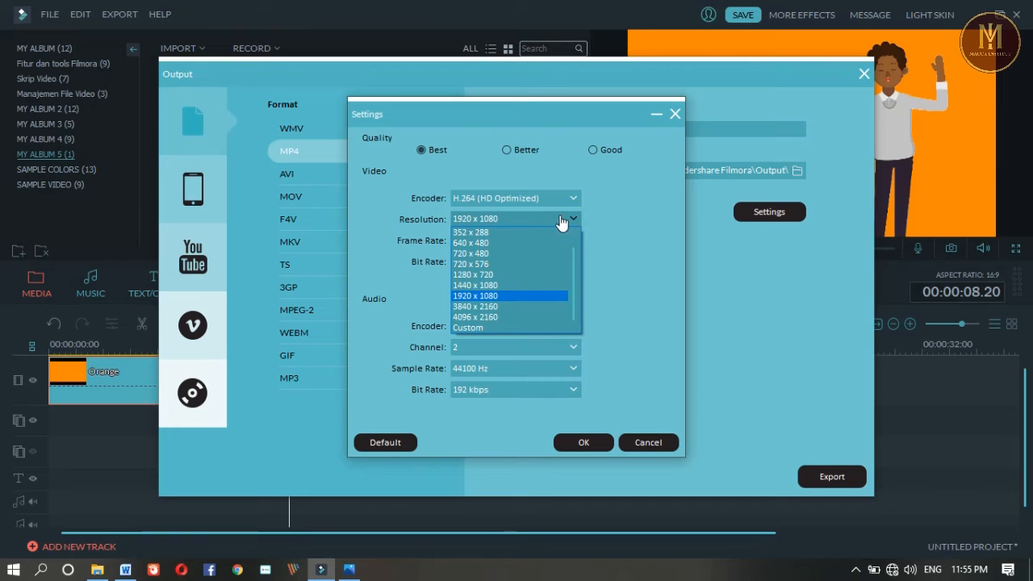
{"action": "left_click", "coordinate": [496, 276]}
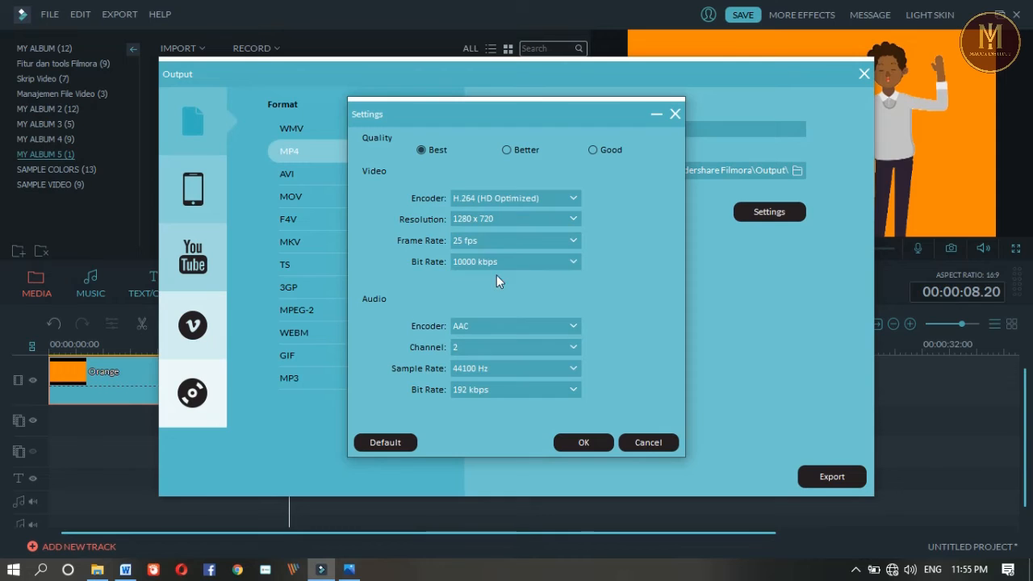
{"action": "left_click", "coordinate": [517, 219]}
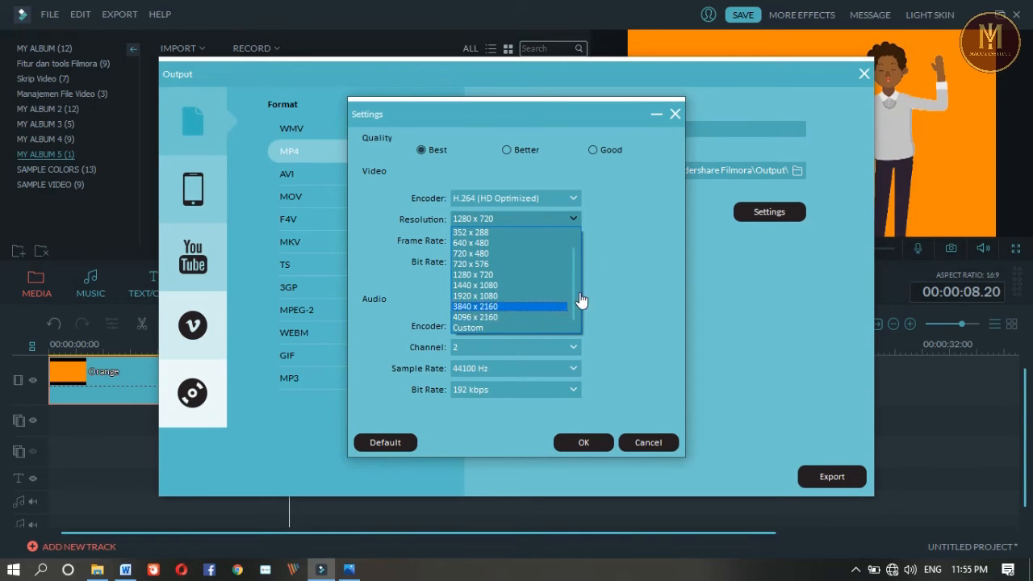
{"action": "left_click", "coordinate": [595, 260]}
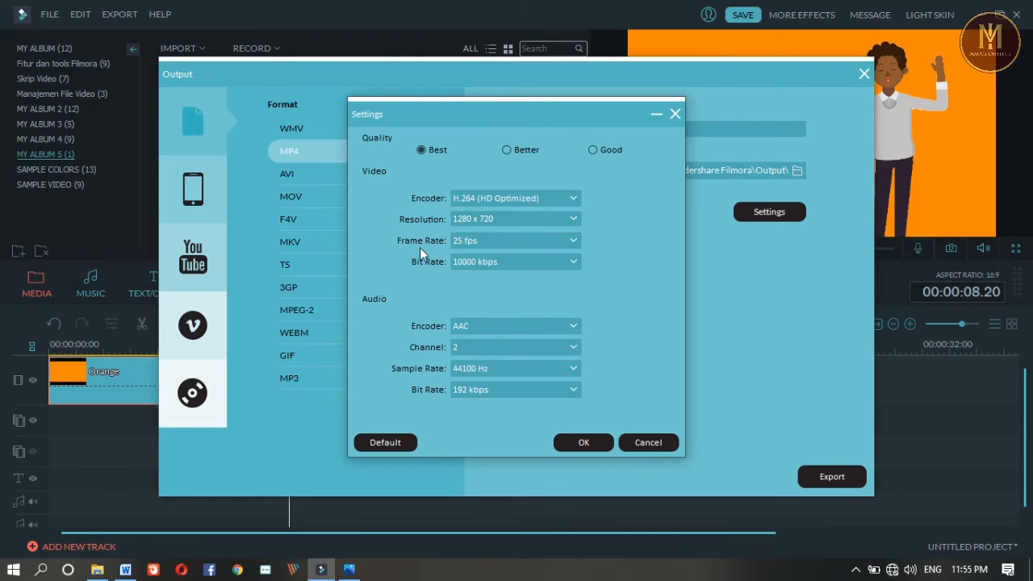
Step: Set the video frame rate to 30 fps with a 10000 kbps bit rate and apply the settings
{"action": "left_click", "coordinate": [563, 243]}
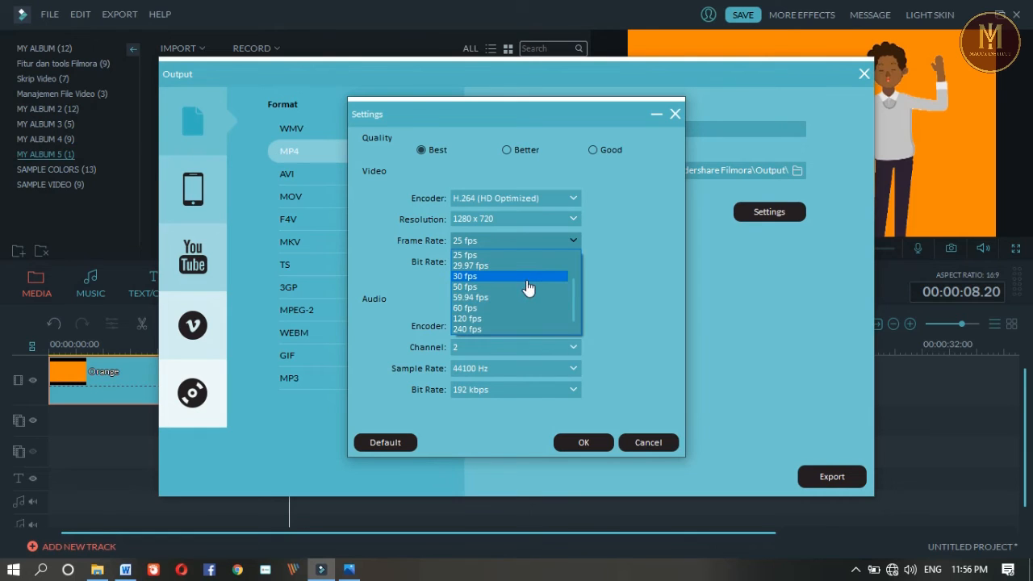
{"action": "left_click", "coordinate": [480, 278]}
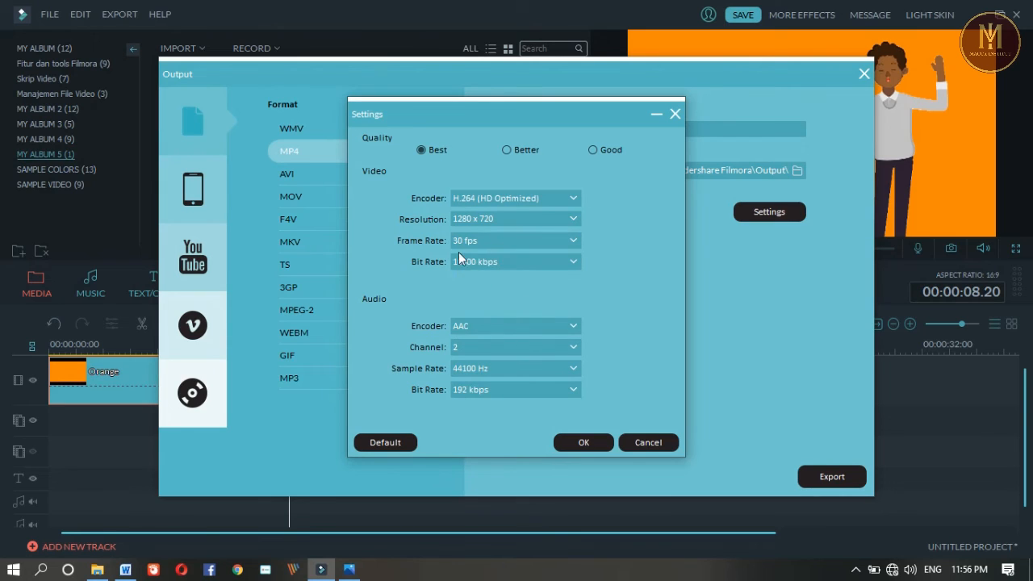
{"action": "left_click", "coordinate": [551, 263]}
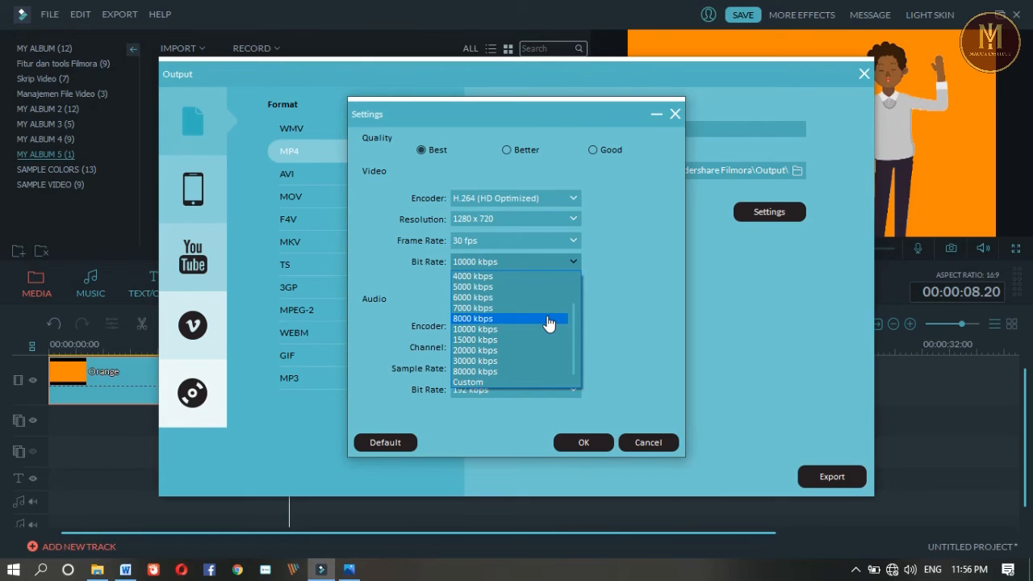
{"action": "left_click", "coordinate": [561, 332]}
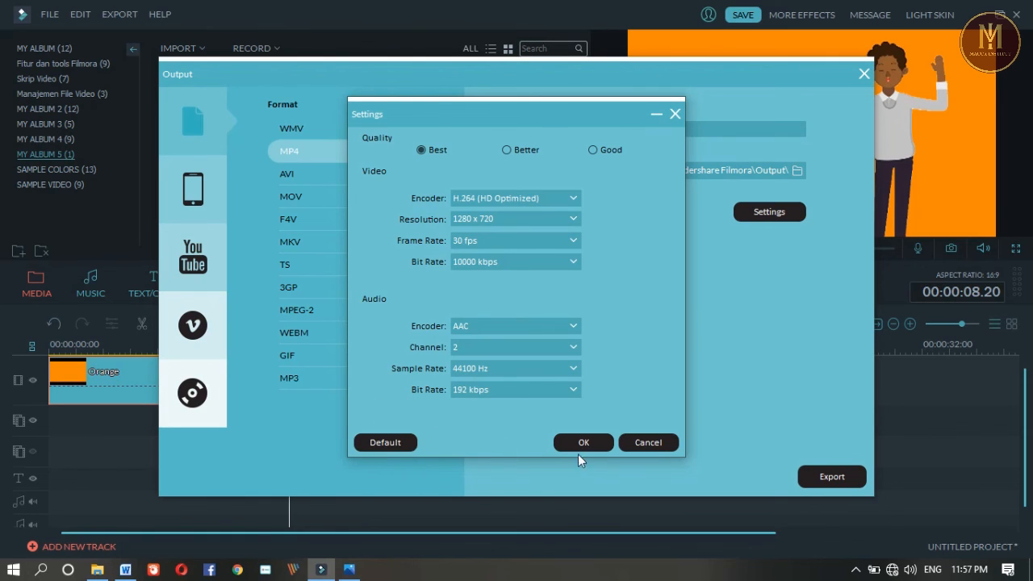
{"action": "left_click", "coordinate": [604, 446]}
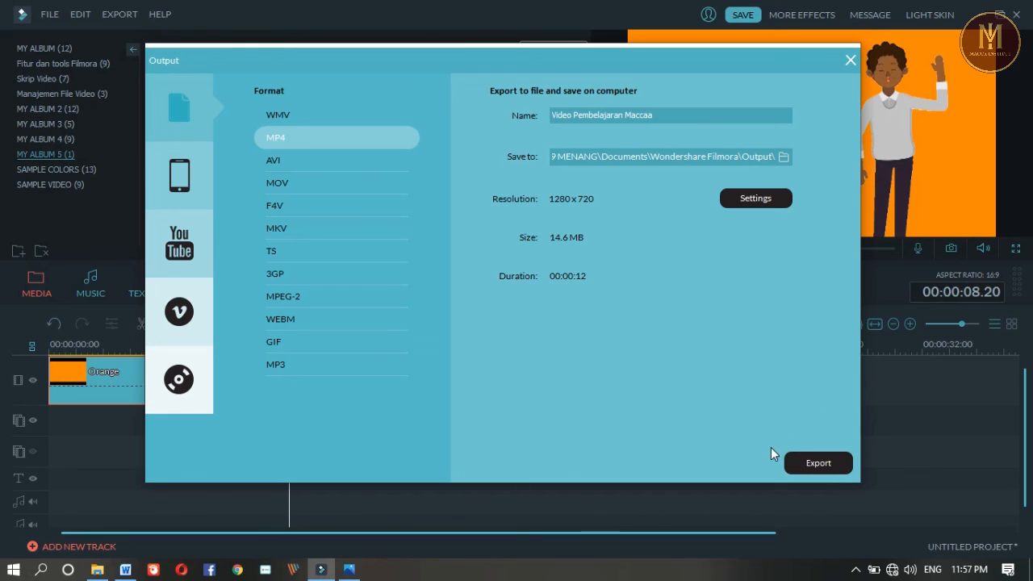
Step: Start exporting the MP4 video, abort the running conversion and close the export settings
{"action": "left_click", "coordinate": [837, 467]}
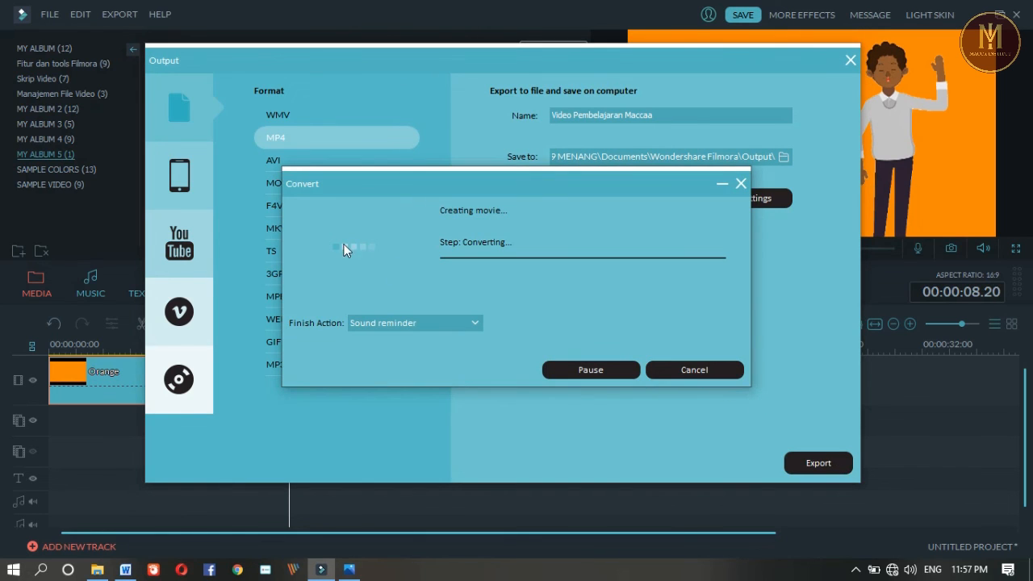
{"action": "left_click", "coordinate": [708, 368]}
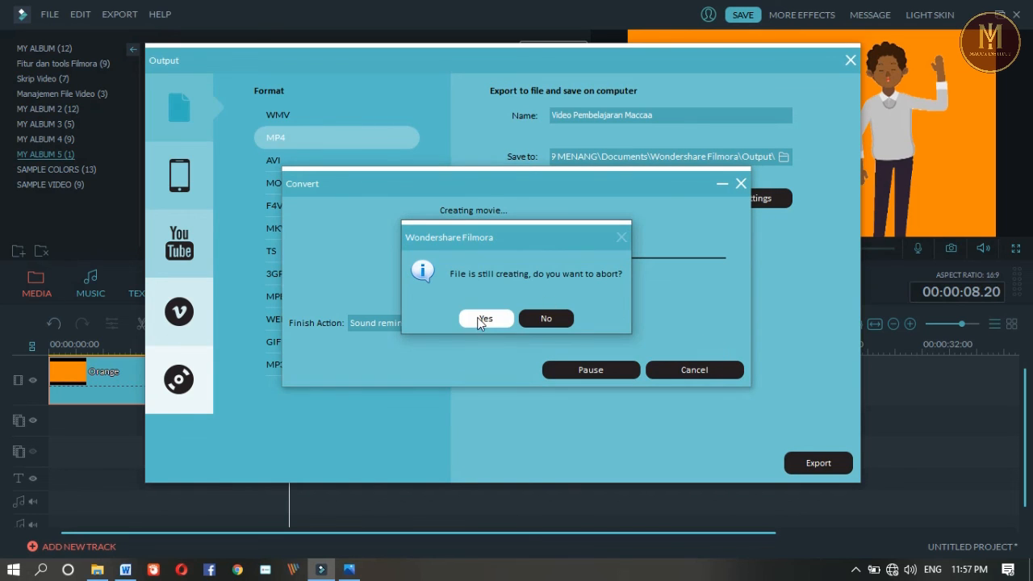
{"action": "left_click", "coordinate": [478, 318]}
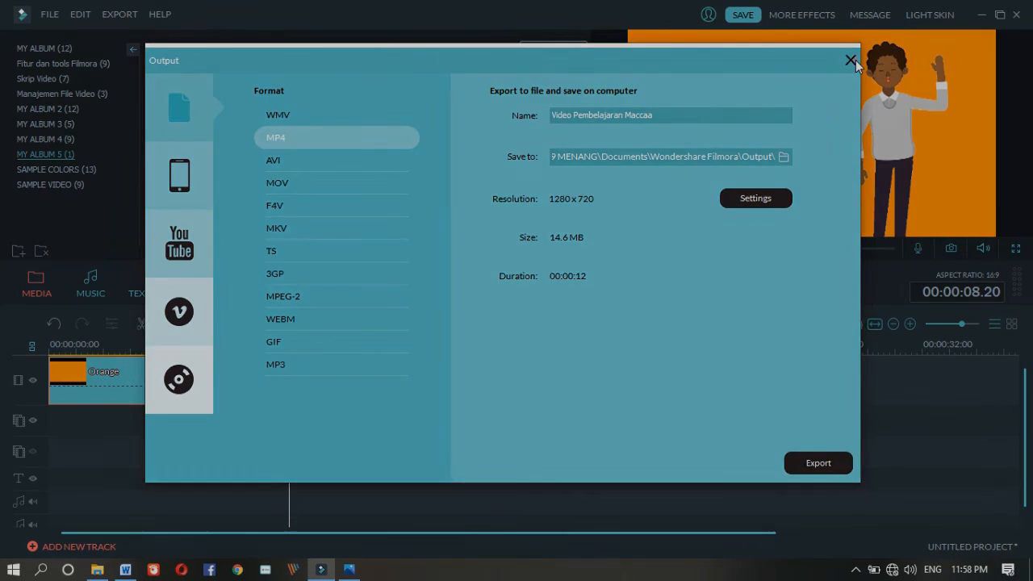
{"action": "left_click", "coordinate": [852, 61]}
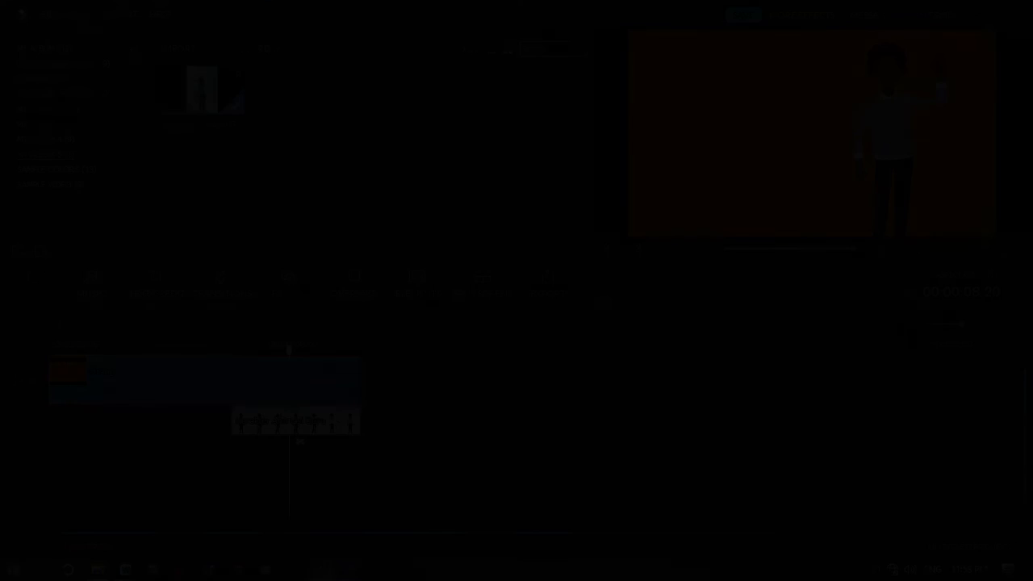